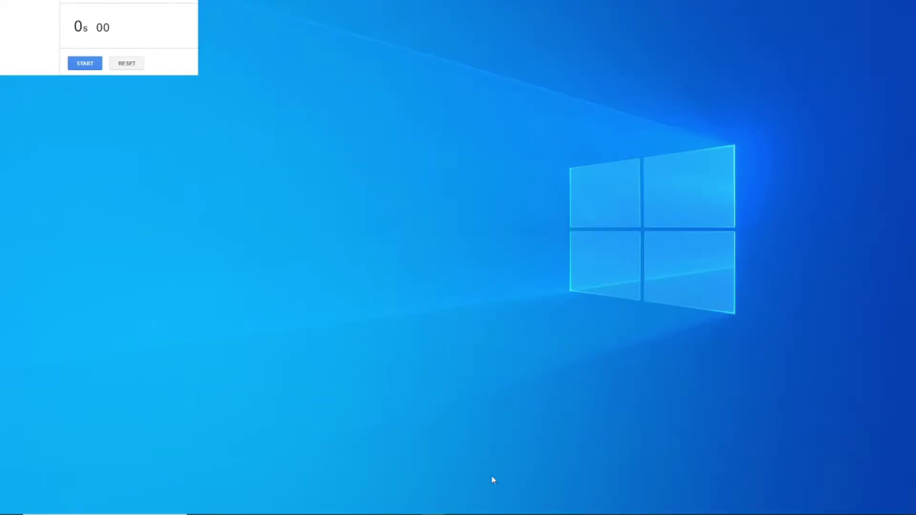
Step: Launch ATLAS from Steam's recent games and time its rejoin load (57s 51)
right_click(642, 507)
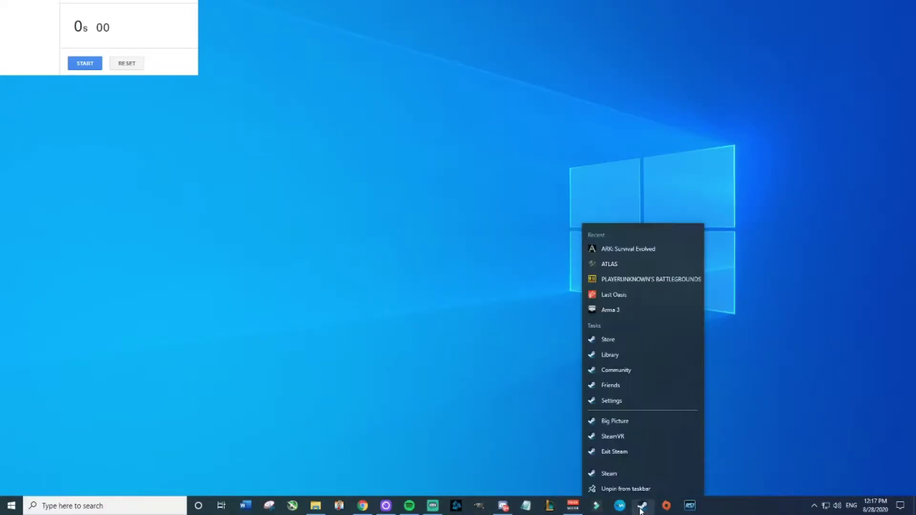
click(630, 264)
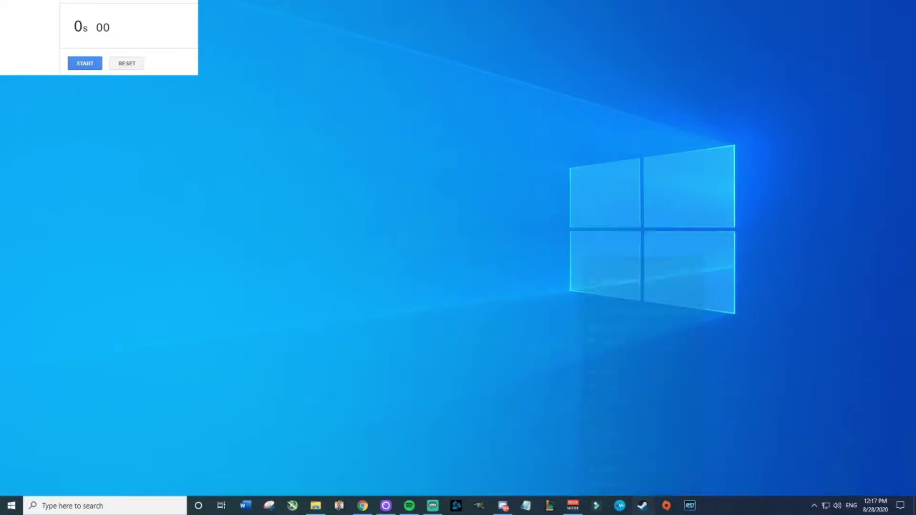
click(79, 65)
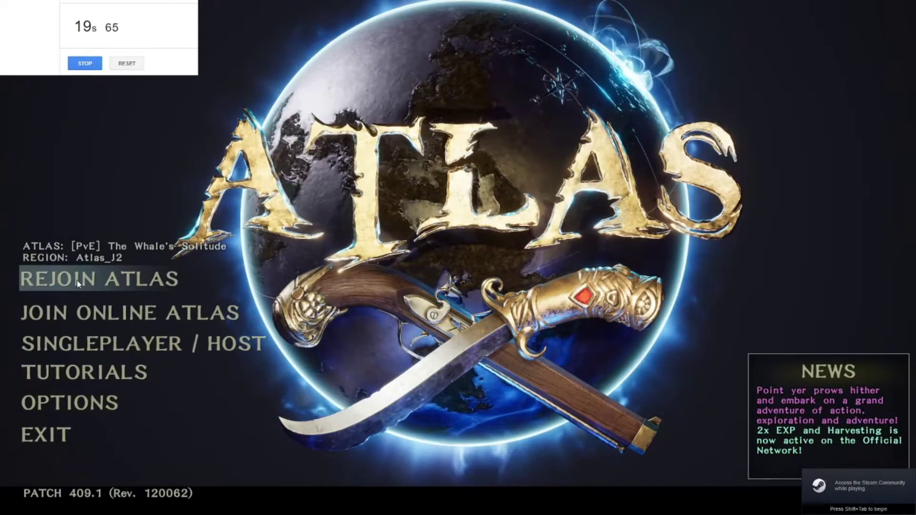
click(77, 280)
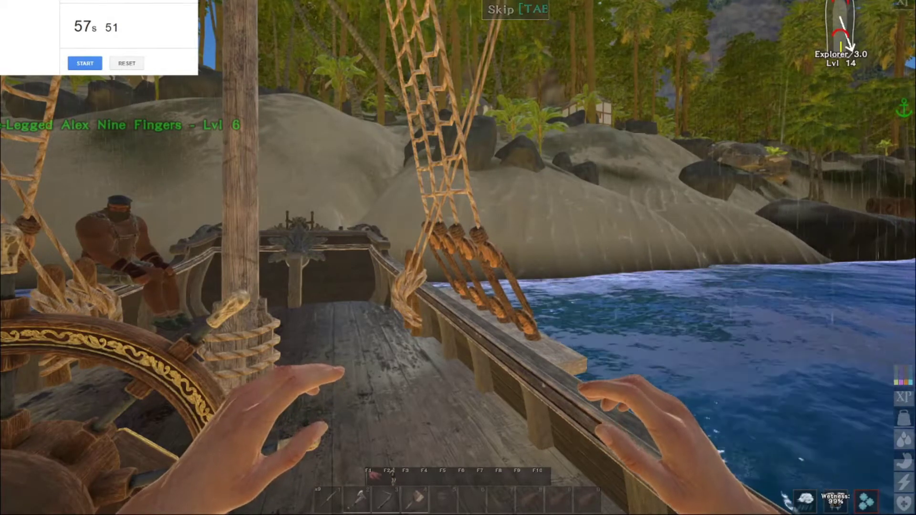
key(Escape)
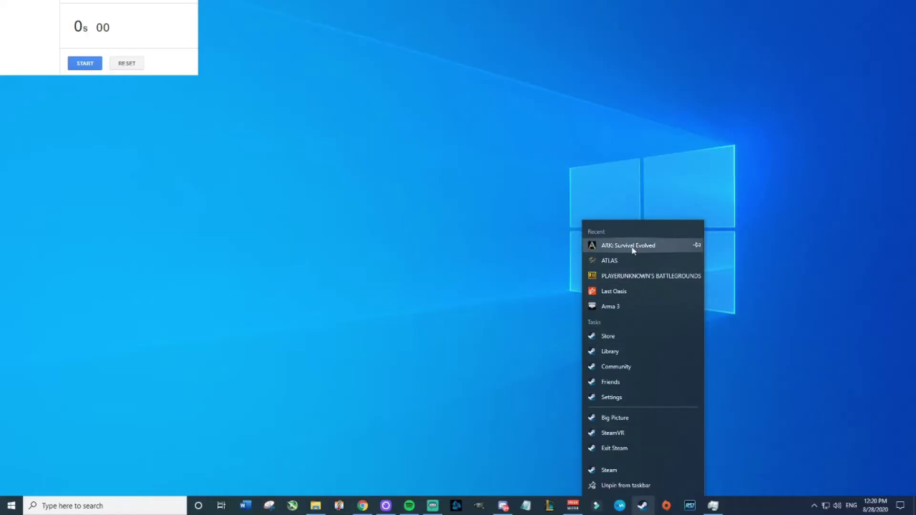
Step: Launch ARK: Survival Evolved from the Steam jump list and start the stopwatch
click(632, 246)
click(84, 67)
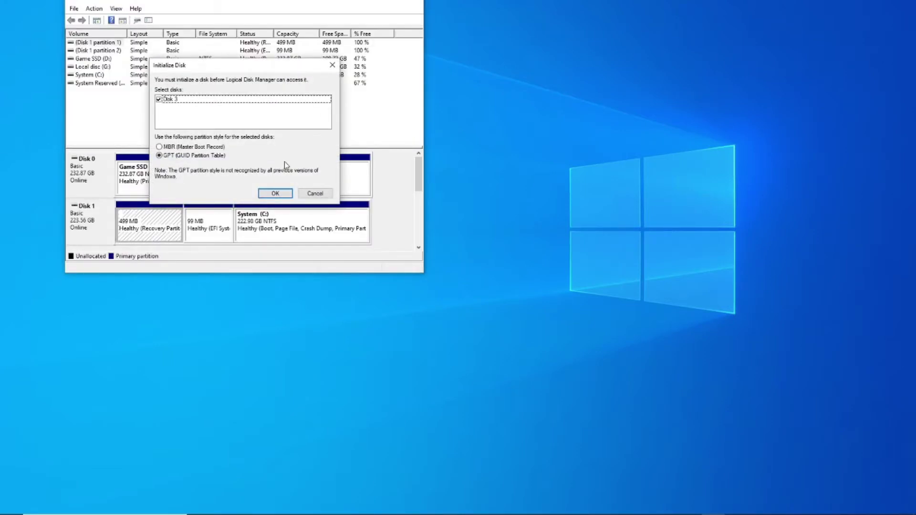
Step: Initialize Disk 3 as GPT and start a new simple volume on its unallocated space
key(Return)
click(257, 224)
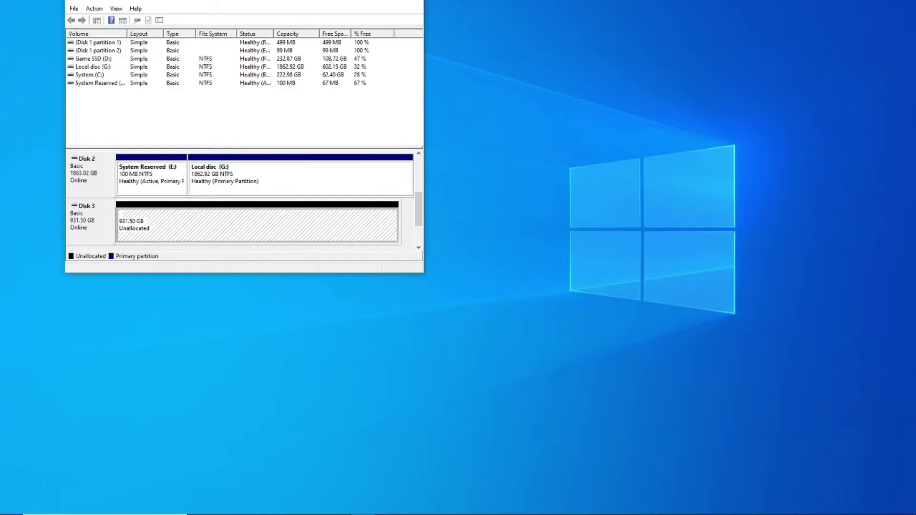
right_click(219, 229)
click(244, 231)
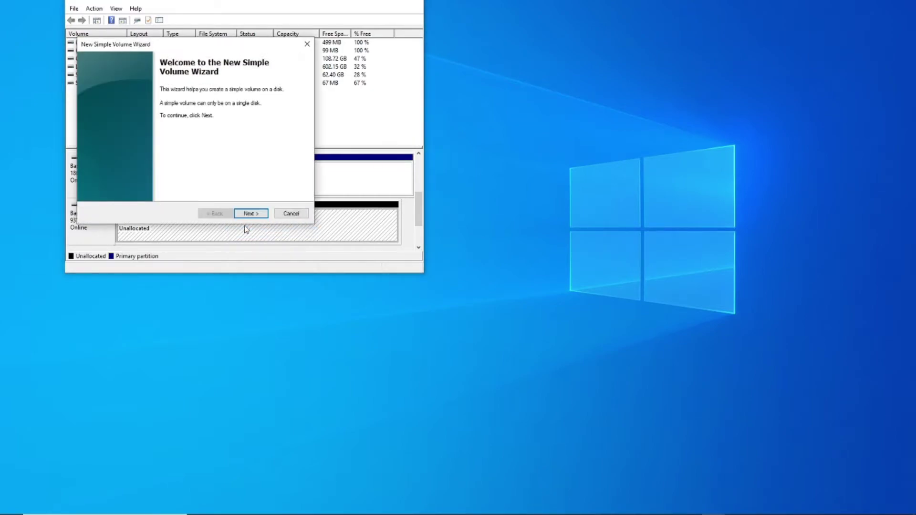
Step: Create the full-size 931.50 GB NTFS quick-formatted volume F: named New Volume
click(252, 214)
click(253, 214)
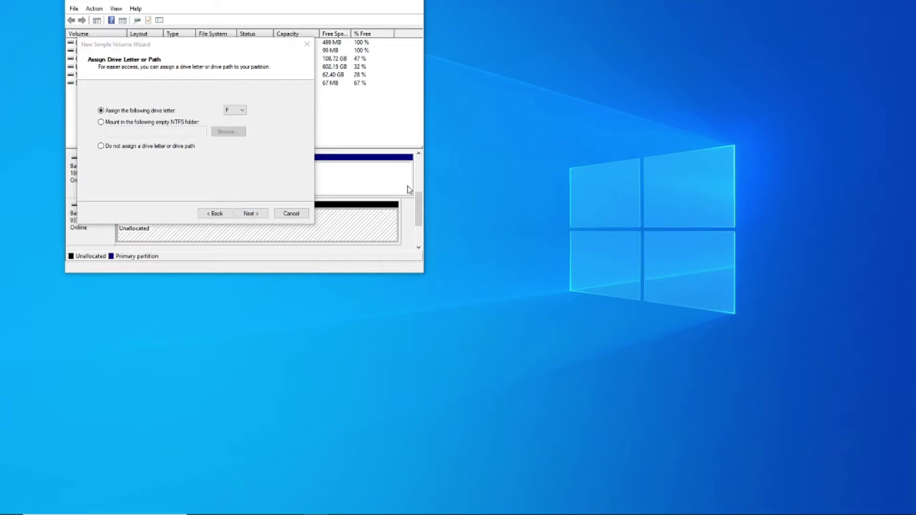
click(255, 218)
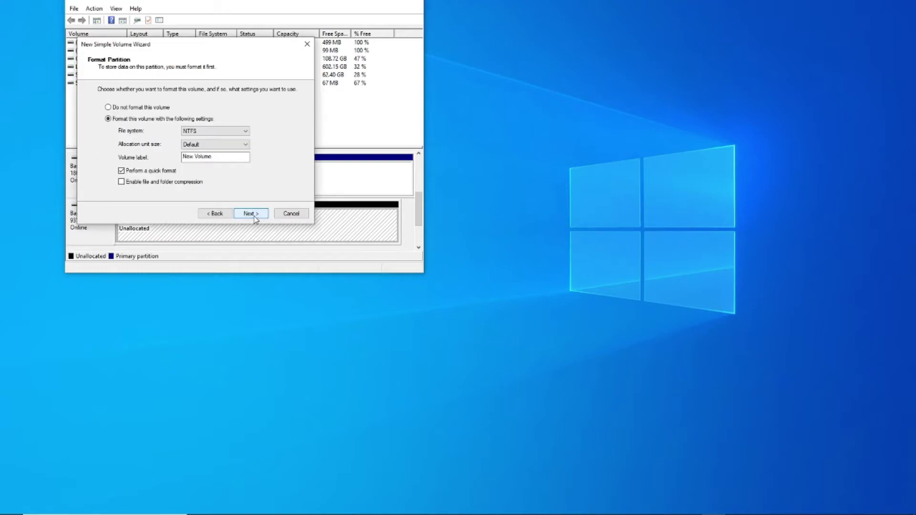
click(254, 217)
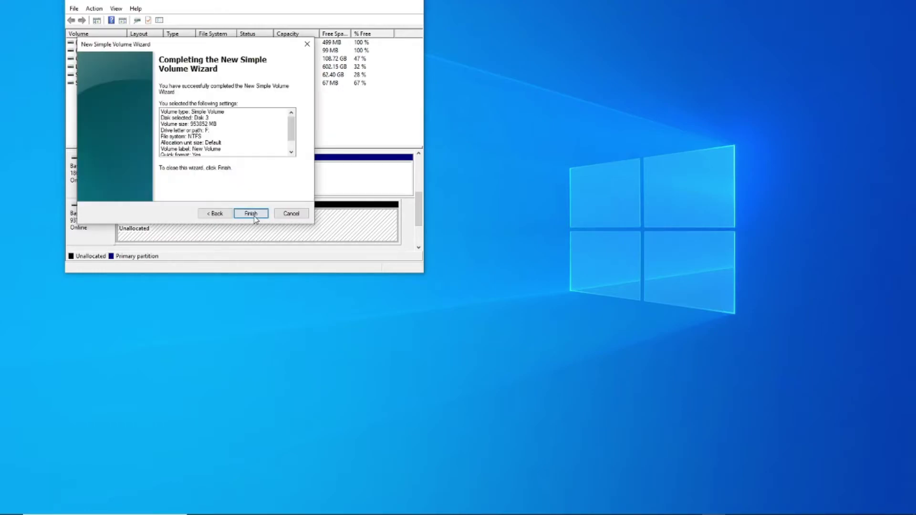
click(254, 217)
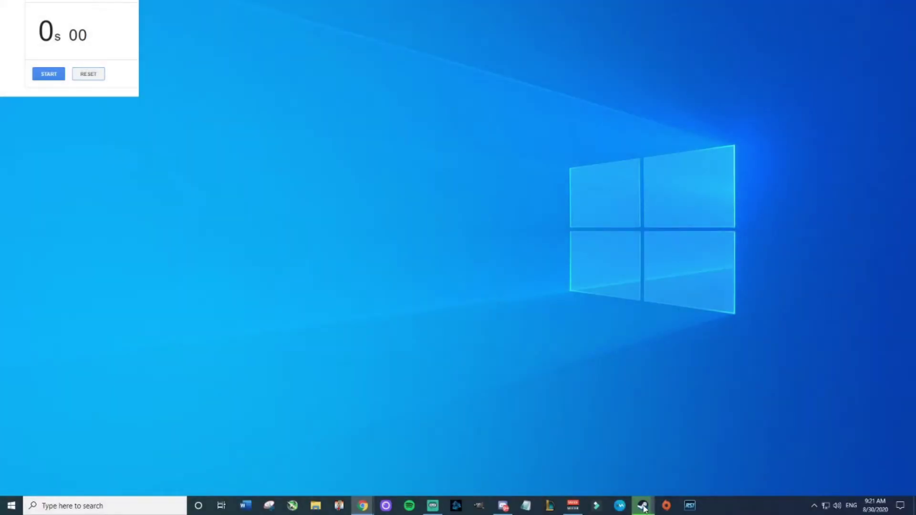
Step: Relaunch ATLAS from Steam's recent list and time its load again (41s 88)
right_click(644, 509)
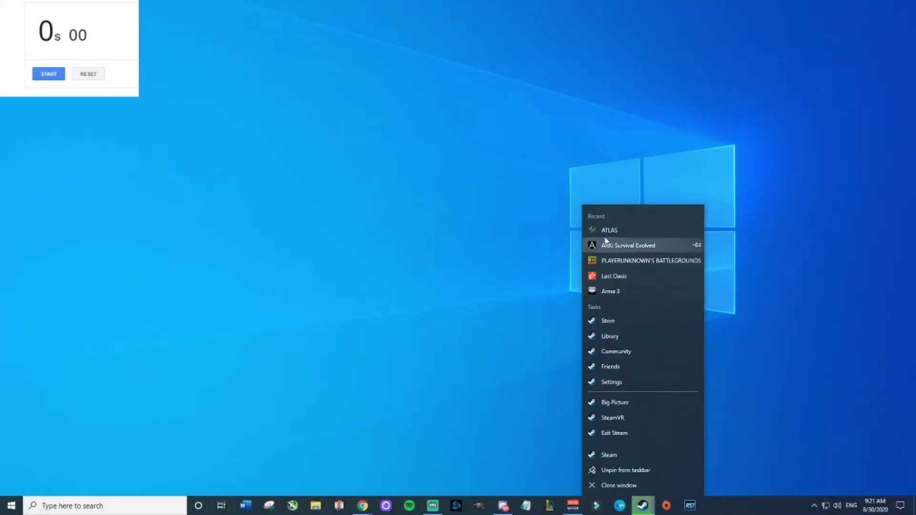
click(607, 229)
click(56, 78)
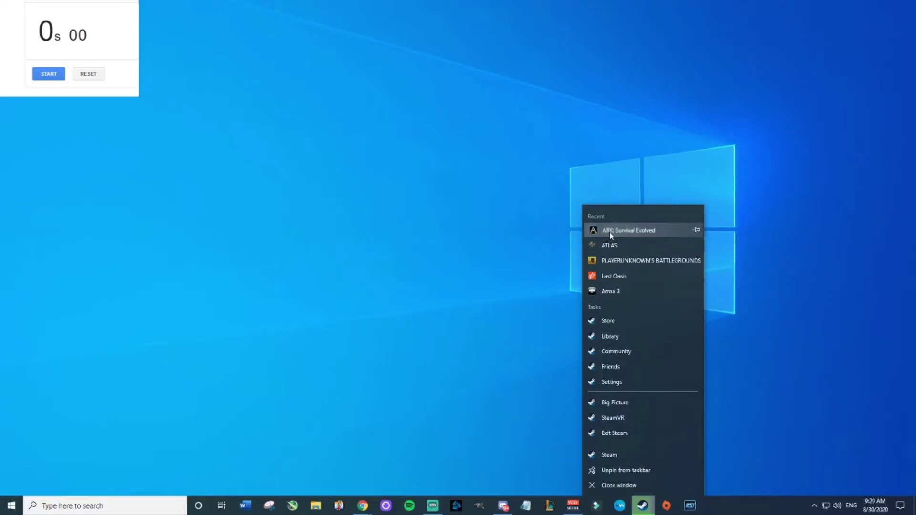
Step: Relaunch ARK, join a server, and time the load into The Island at 46s 67
click(609, 234)
click(61, 74)
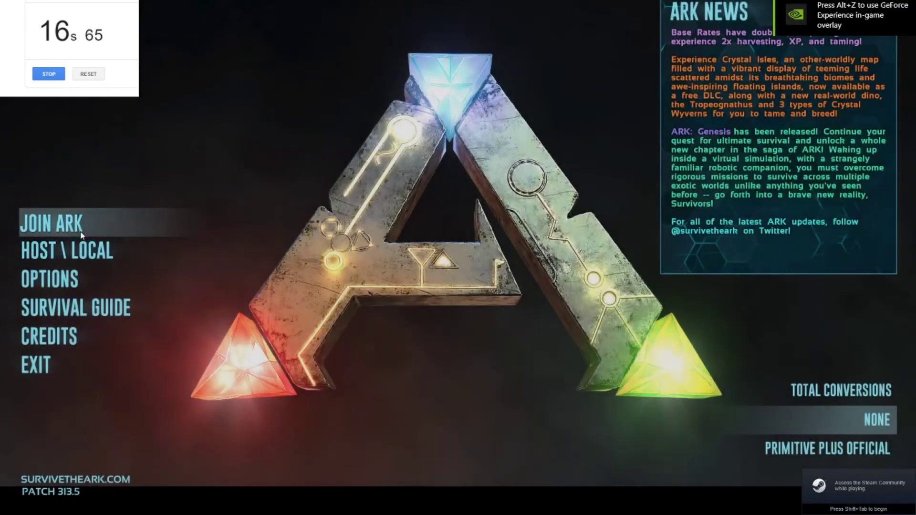
click(75, 233)
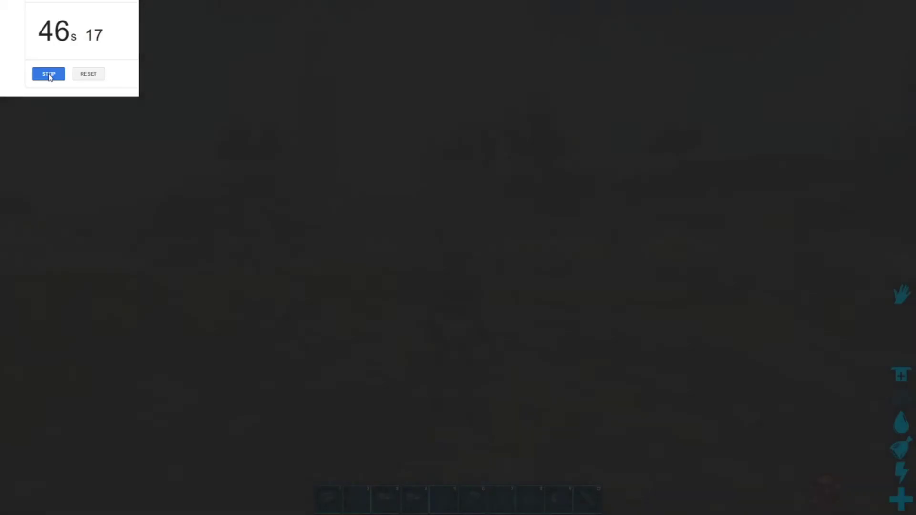
click(49, 75)
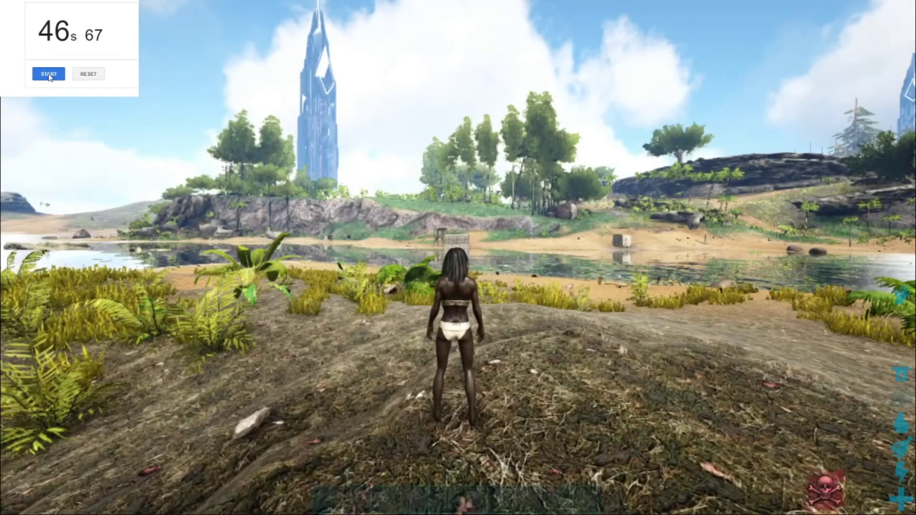